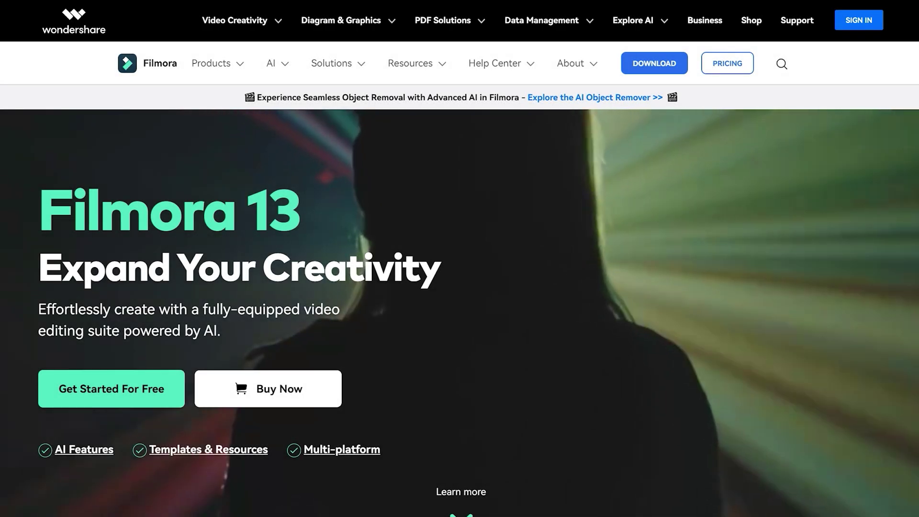
# - Play the mixed vocals-and-music Audio 2 clip from its start, stopping at about 00:00:17
pyautogui.scroll(-2, 460, 268)
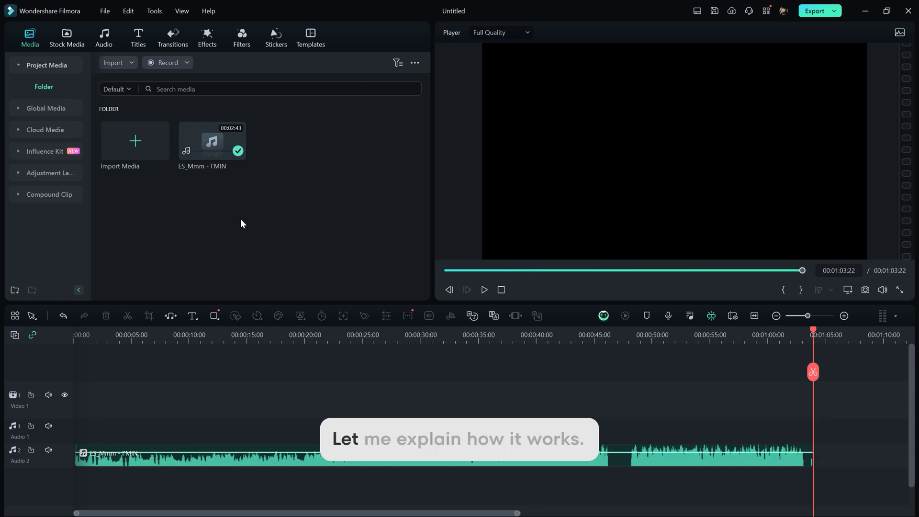
pyautogui.moveTo(144, 338); pyautogui.dragTo(53, 366)
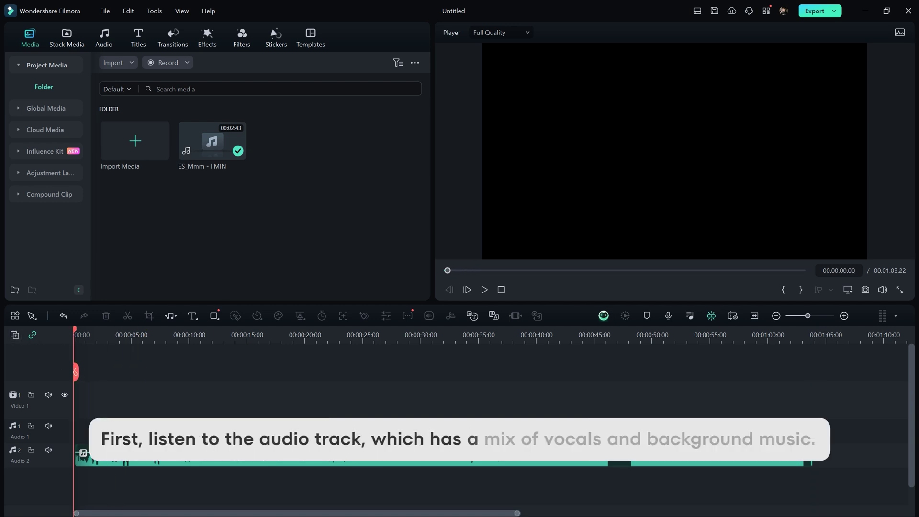
pyautogui.press('space')
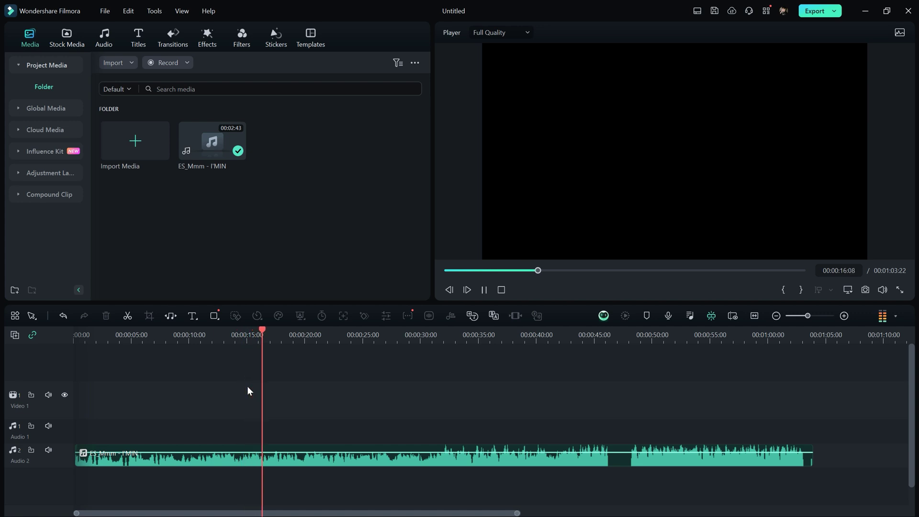
pyautogui.press('space')
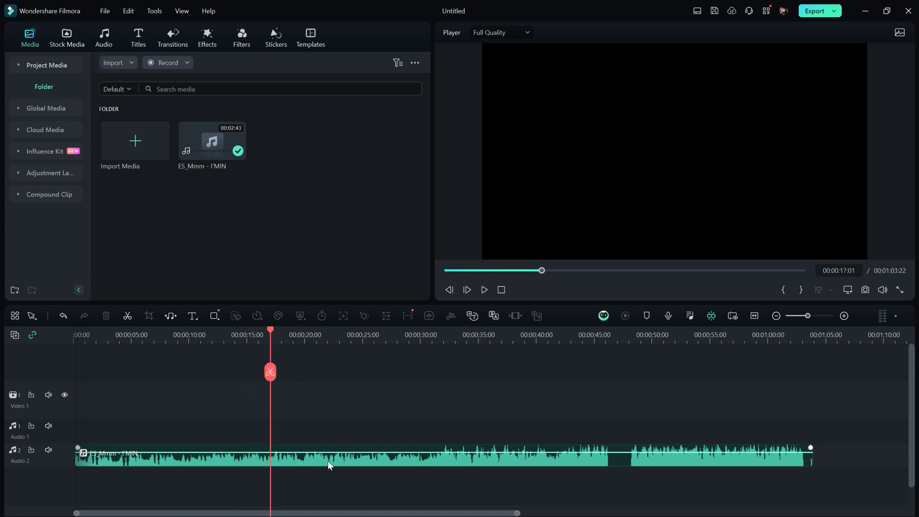
# - Run AI Vocal Remover on the music clip, then check the original, Voice and Background clips
pyautogui.rightClick(327, 465)
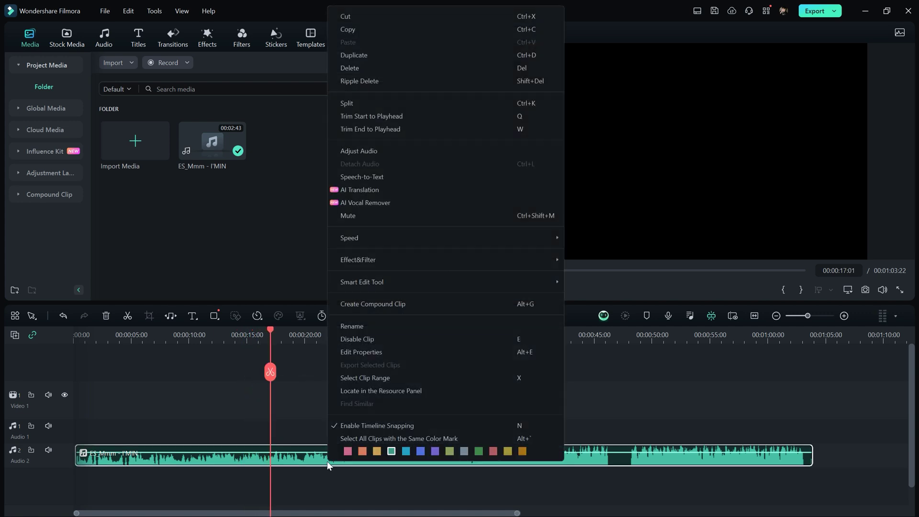
pyautogui.click(461, 202)
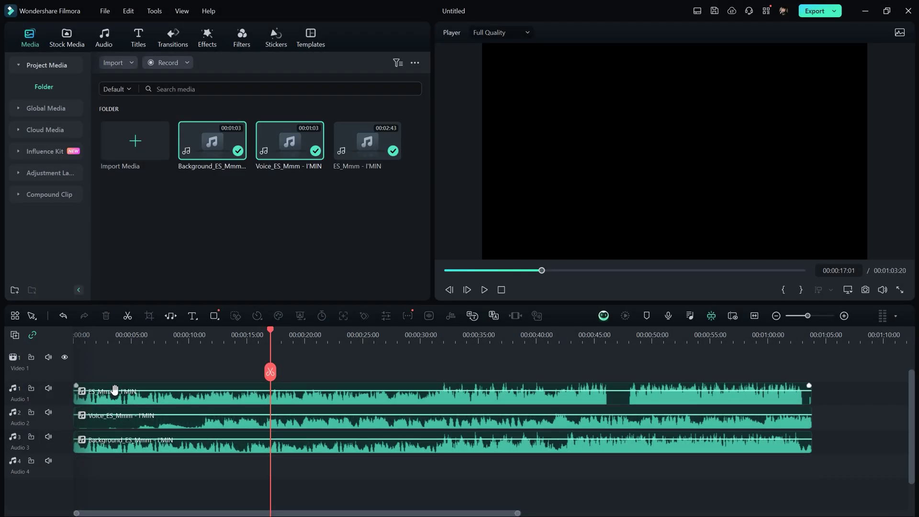
pyautogui.click(115, 391)
pyautogui.click(126, 421)
pyautogui.click(140, 449)
# - Mute Audio 1 and Audio 3 and play from the start to hear the voice alone
pyautogui.click(47, 389)
pyautogui.click(47, 436)
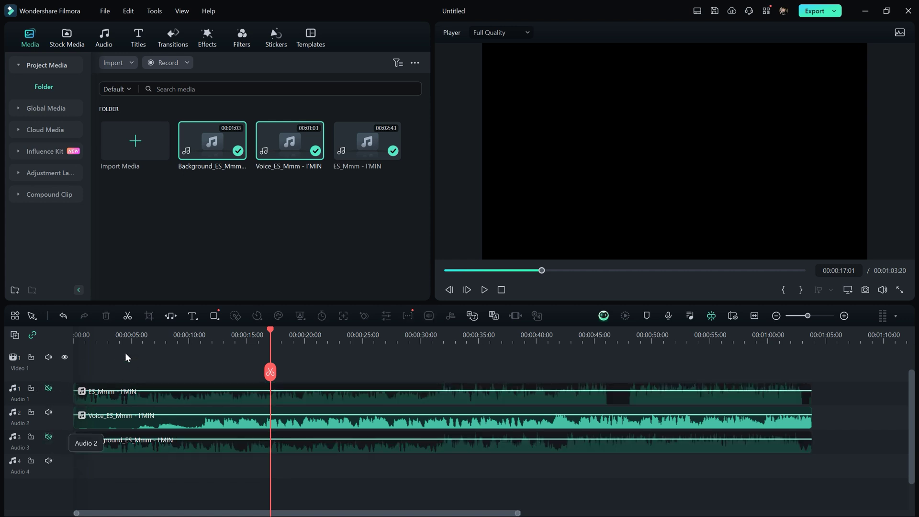
pyautogui.moveTo(110, 331); pyautogui.dragTo(77, 330)
pyautogui.press('space')
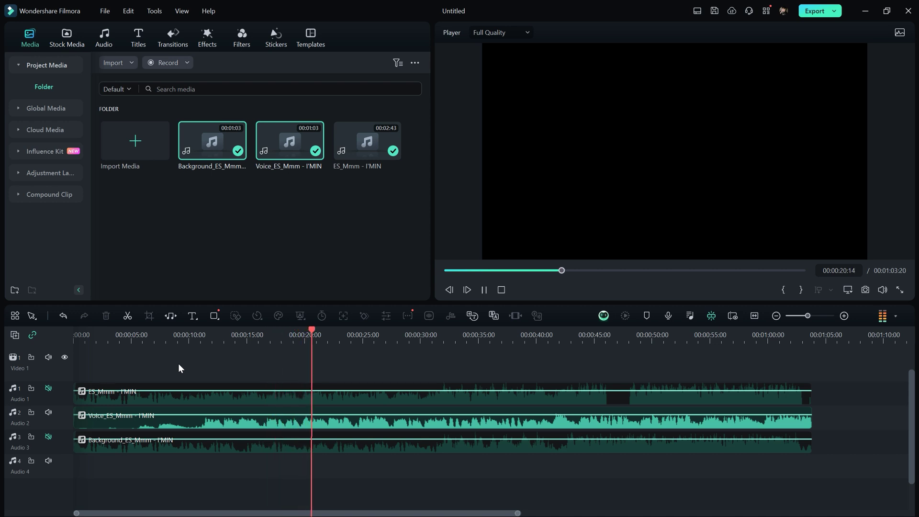
pyautogui.press('space')
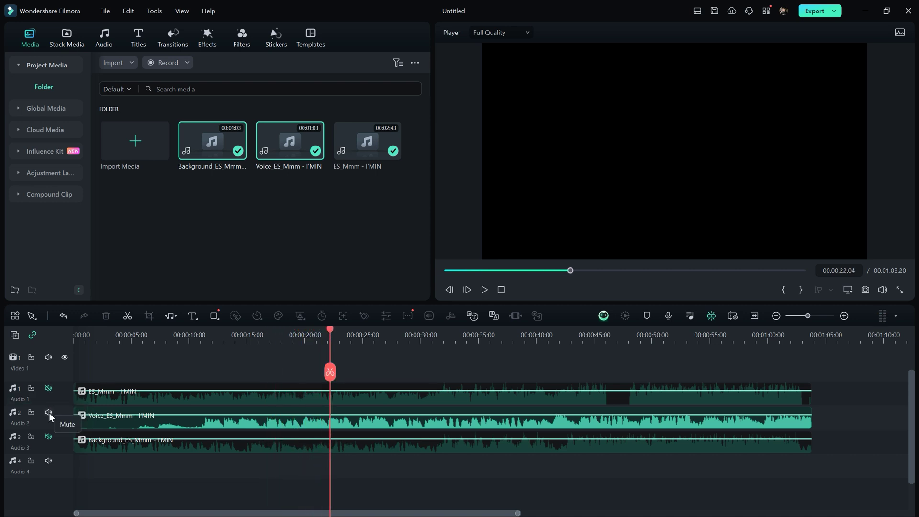
# - Mute the Voice track, unmute Background, and play the music alone, including from 12 seconds
pyautogui.click(48, 412)
pyautogui.click(49, 437)
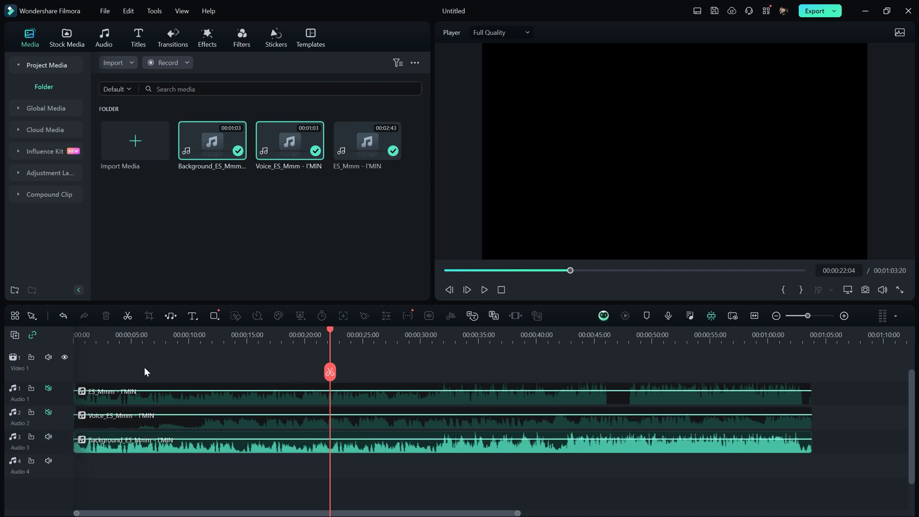
pyautogui.press('Home')
pyautogui.press('space')
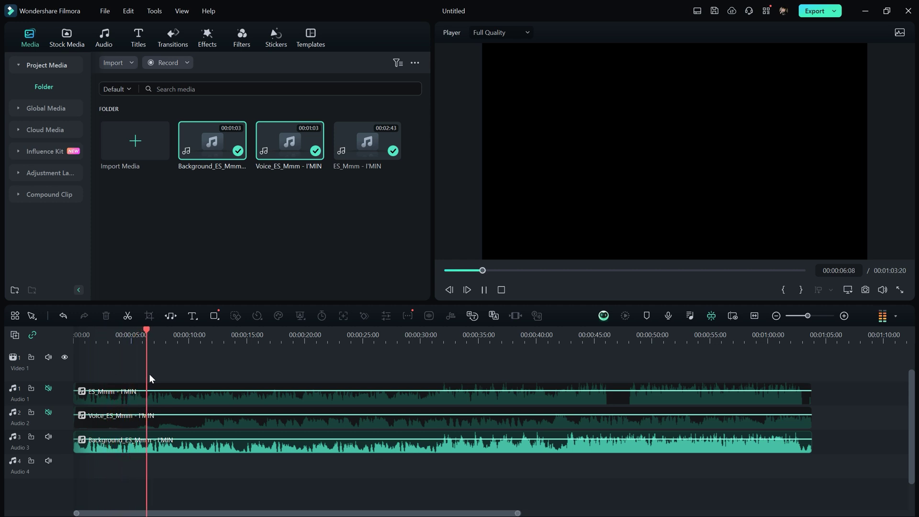
pyautogui.press('space')
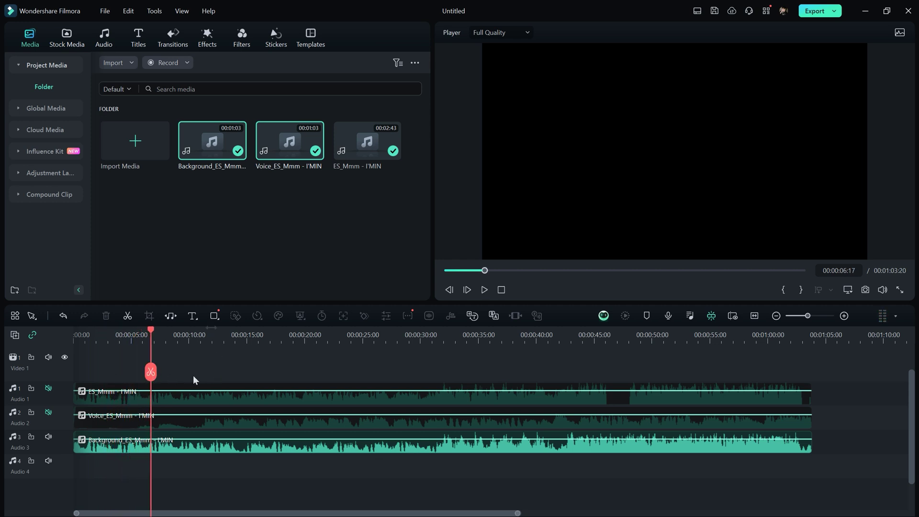
pyautogui.click(210, 336)
pyautogui.press('space')
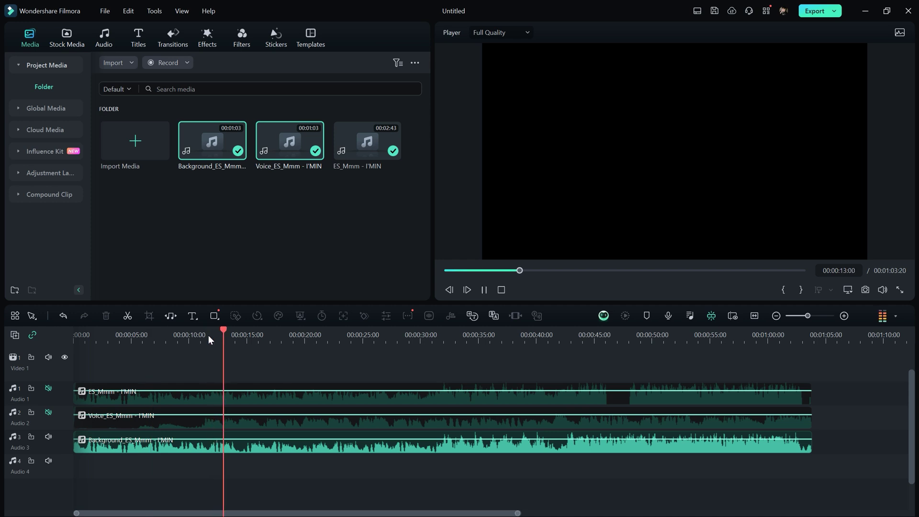
pyautogui.press('space')
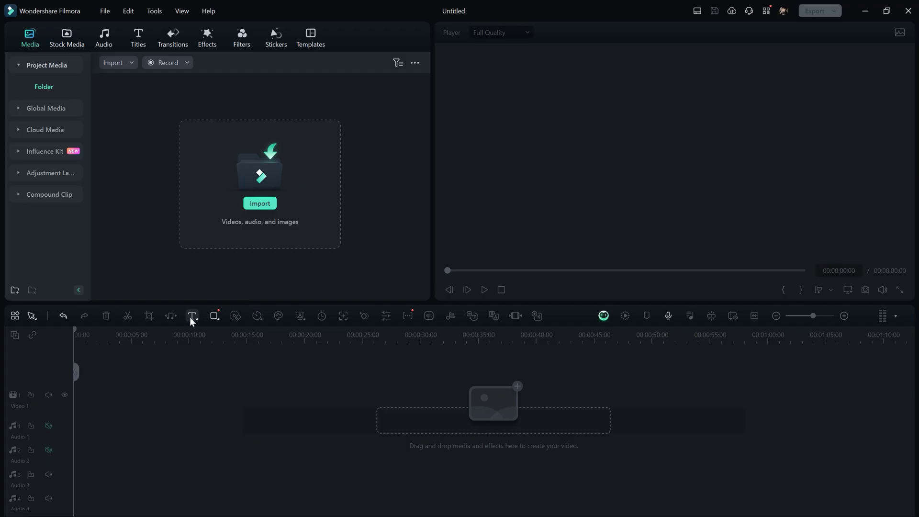
# - Add a default text title with the pasted narration, extended to about 15 seconds
pyautogui.click(190, 317)
pyautogui.click(290, 333)
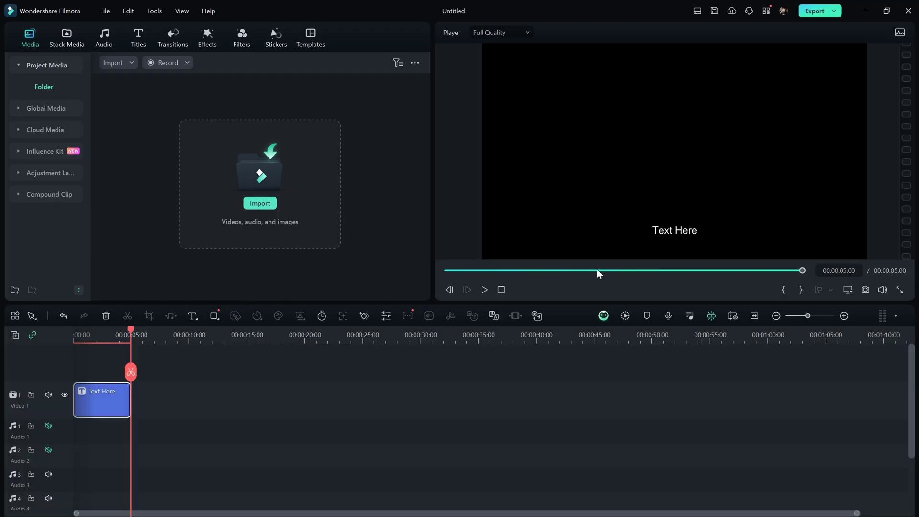
pyautogui.click(671, 226)
pyautogui.write('Let me explain how it works. First, listen to the audio track, which has a mix of vocals and background music.')
pyautogui.moveTo(130, 406); pyautogui.dragTo(253, 406)
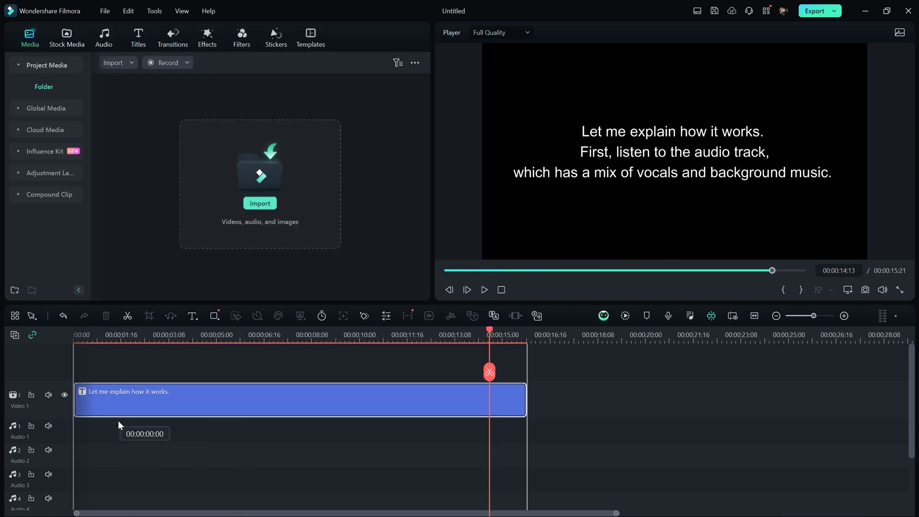
# - Open Text-to-Speech for the title clip and set its language to English (US)
pyautogui.rightClick(329, 398)
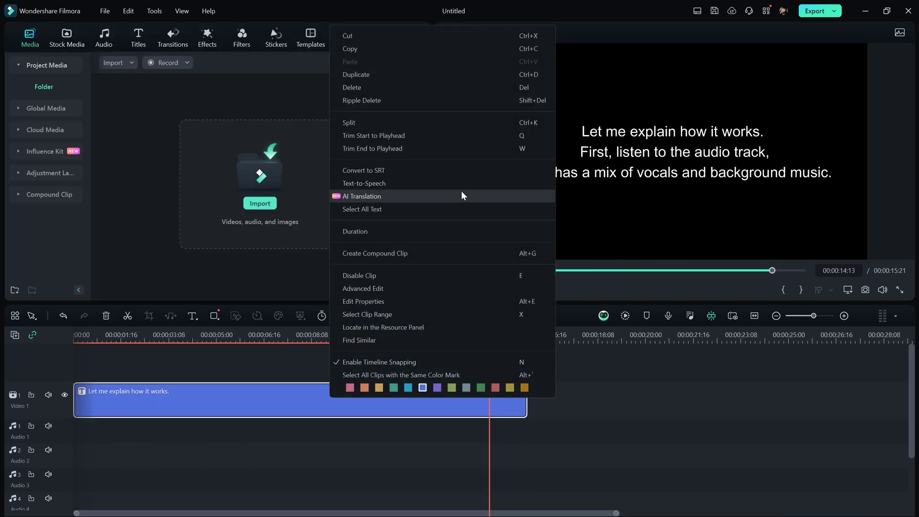
pyautogui.click(463, 184)
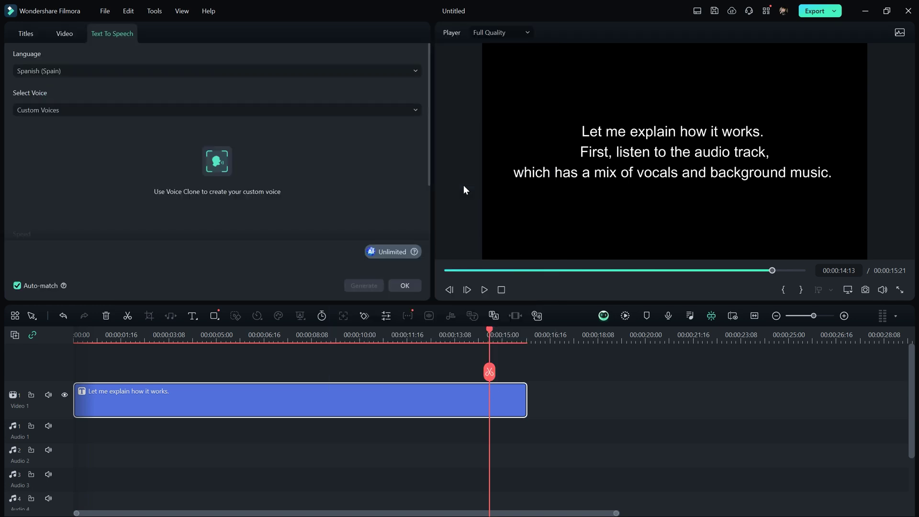
pyautogui.click(148, 70)
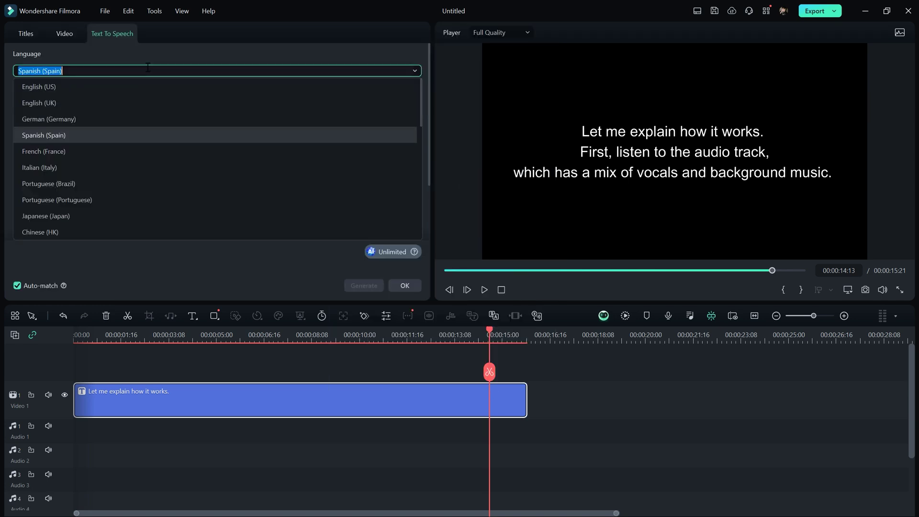
pyautogui.click(196, 88)
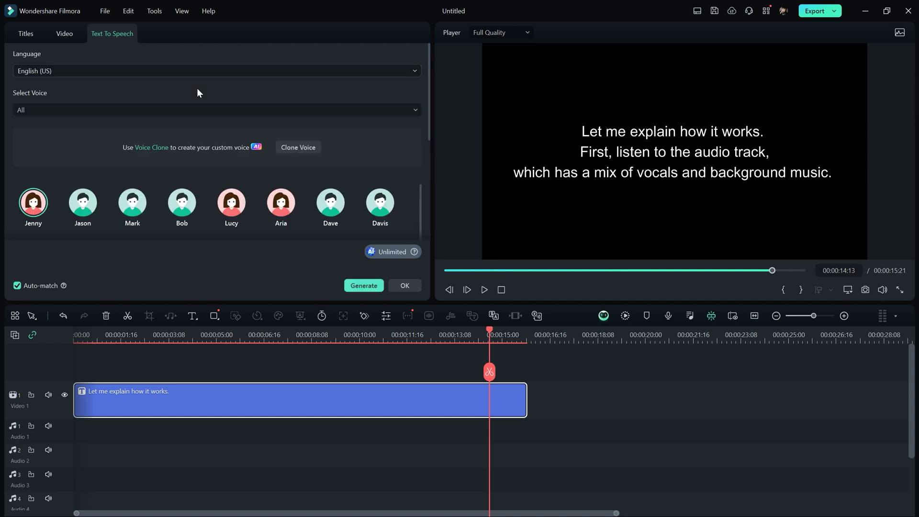
# - Switch the voice category to Custom Voices and start a new Voice Clone
pyautogui.click(203, 109)
pyautogui.scroll(-2, 301, 154)
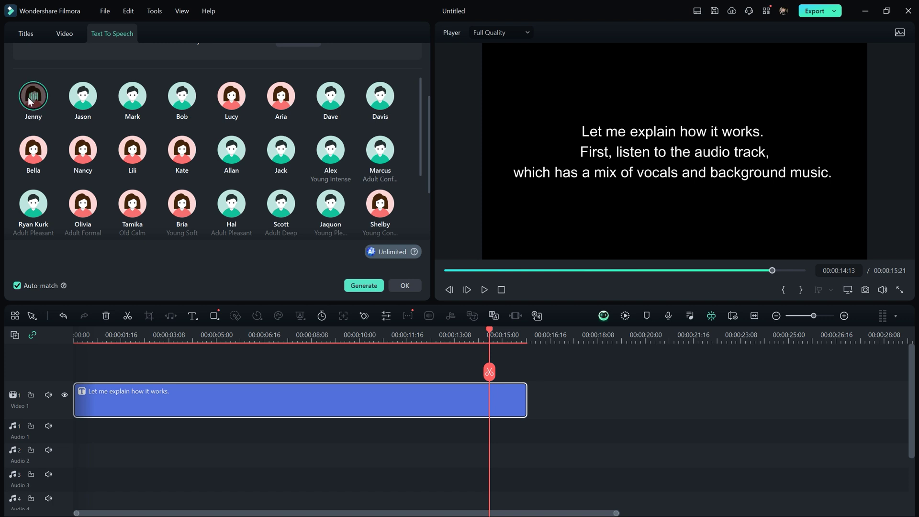
pyautogui.scroll(2, 373, 110)
pyautogui.click(191, 79)
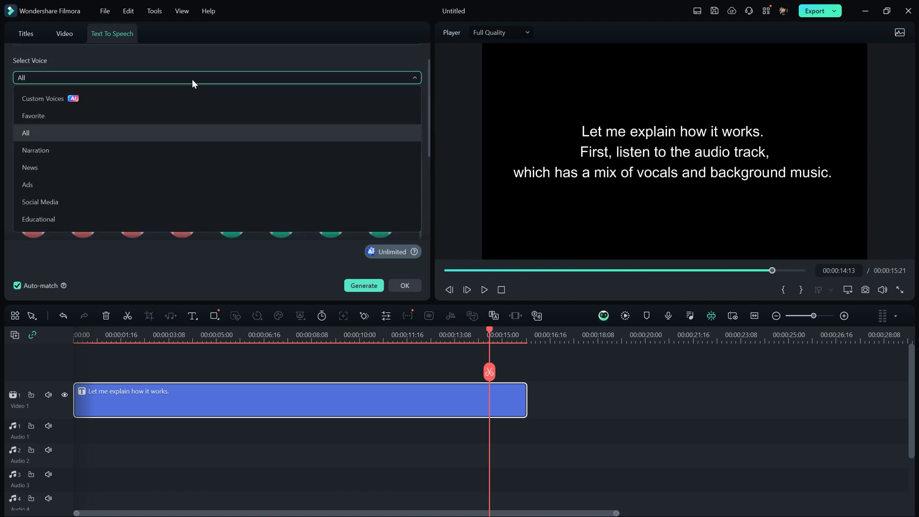
pyautogui.click(131, 97)
pyautogui.click(216, 128)
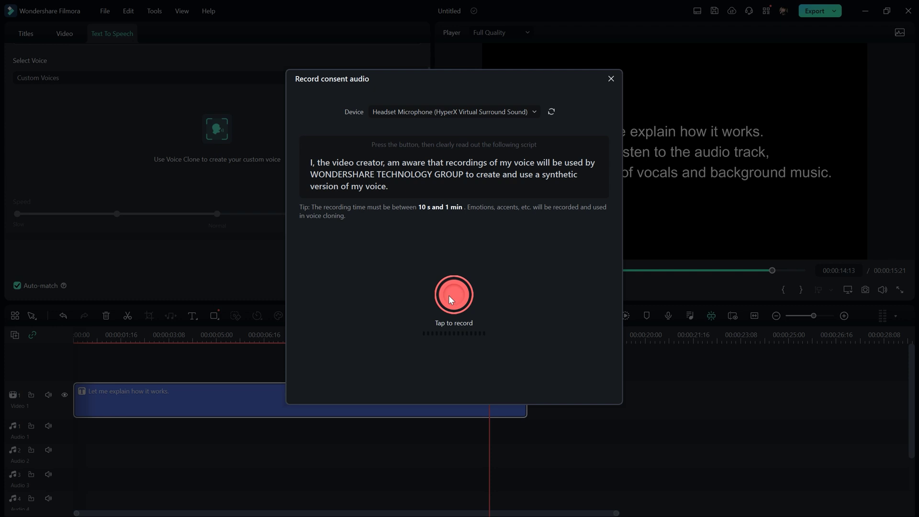
# - Record the consent and story script readings, then clone them into custom voice Voice 1
pyautogui.click(453, 295)
pyautogui.click(453, 323)
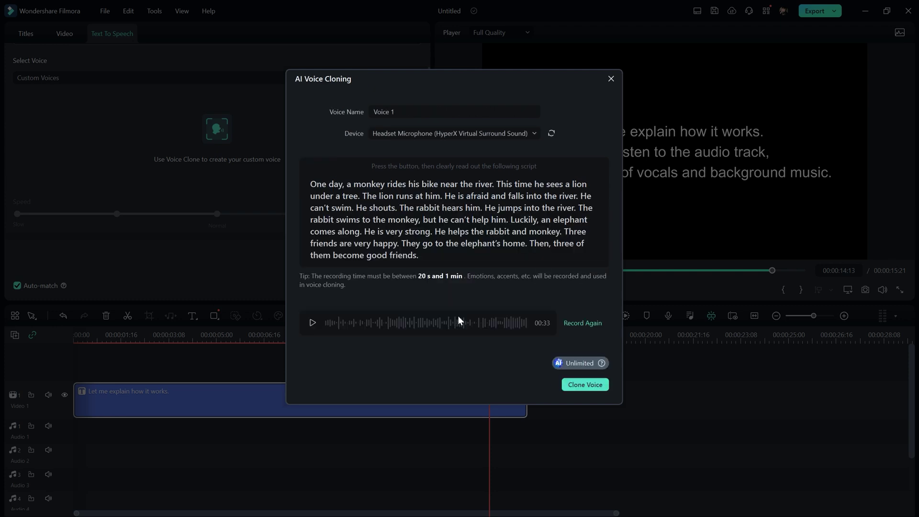
pyautogui.click(603, 385)
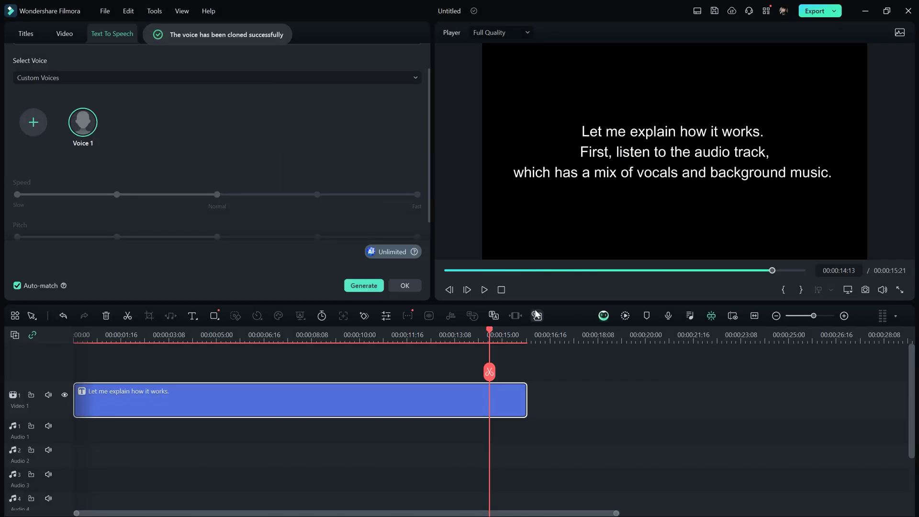
# - Generate the title's text-to-speech narration using the cloned Voice 1
pyautogui.moveTo(98, 124)
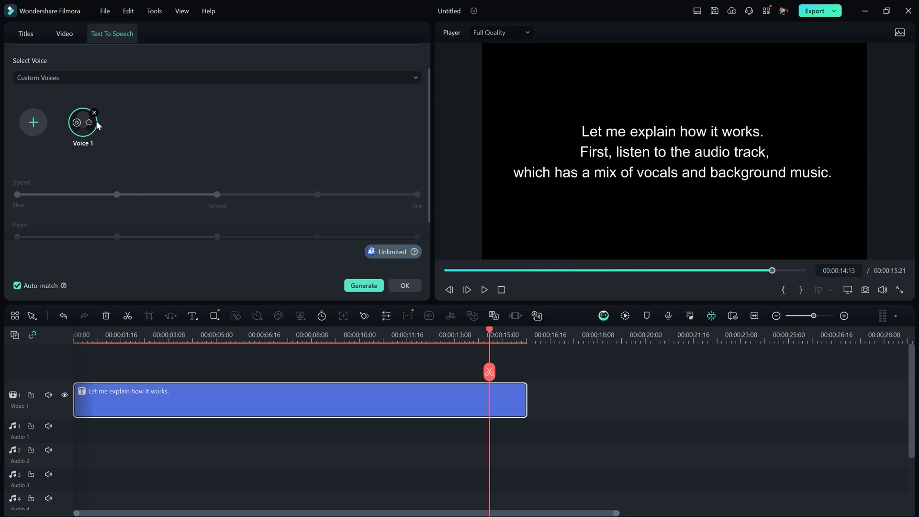
pyautogui.scroll(1, 174, 136)
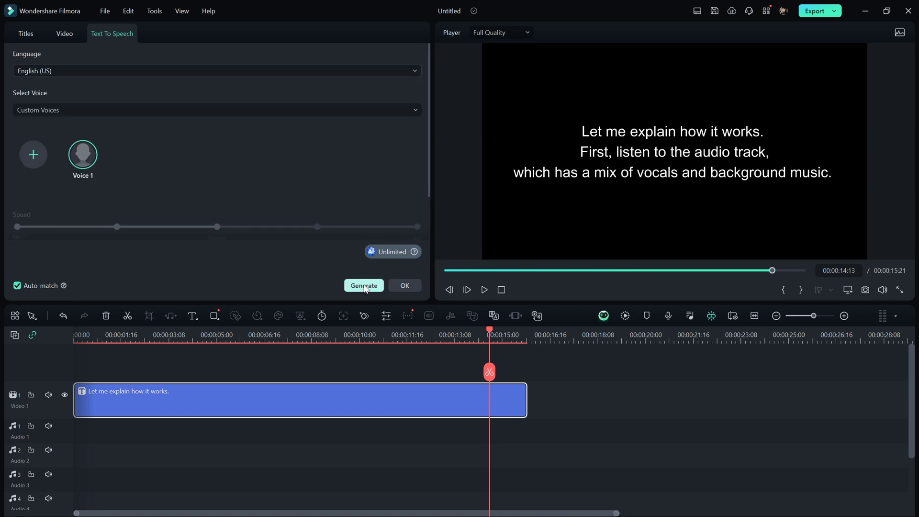
pyautogui.click(402, 286)
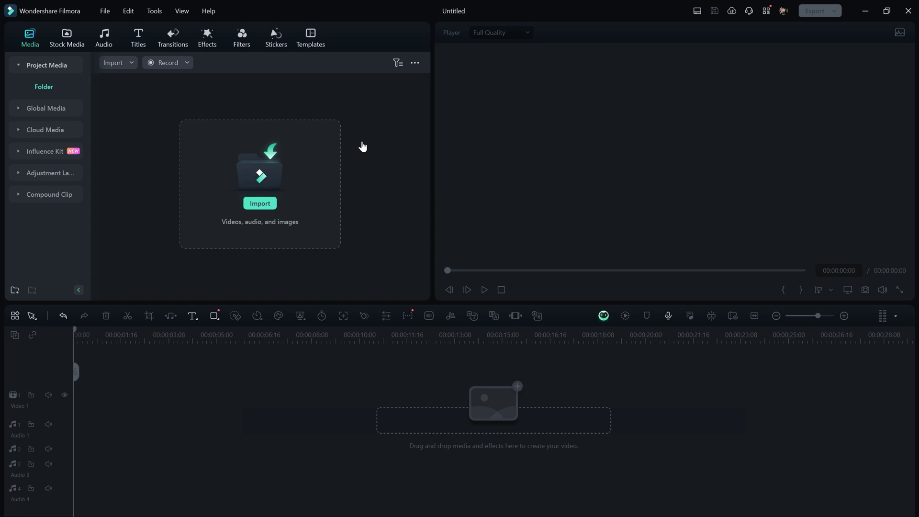
# - Generate AI stickers from the prompt 'DOG' in the 3D style
pyautogui.click(273, 48)
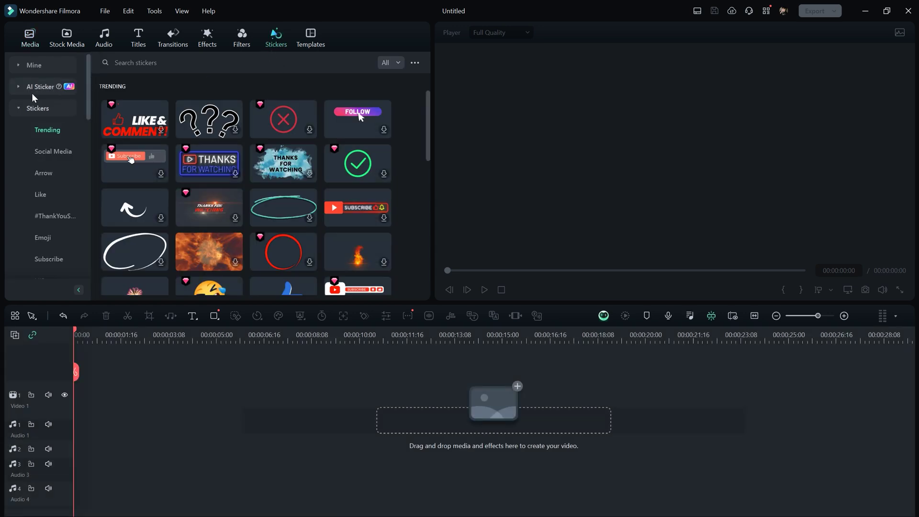
pyautogui.click(27, 89)
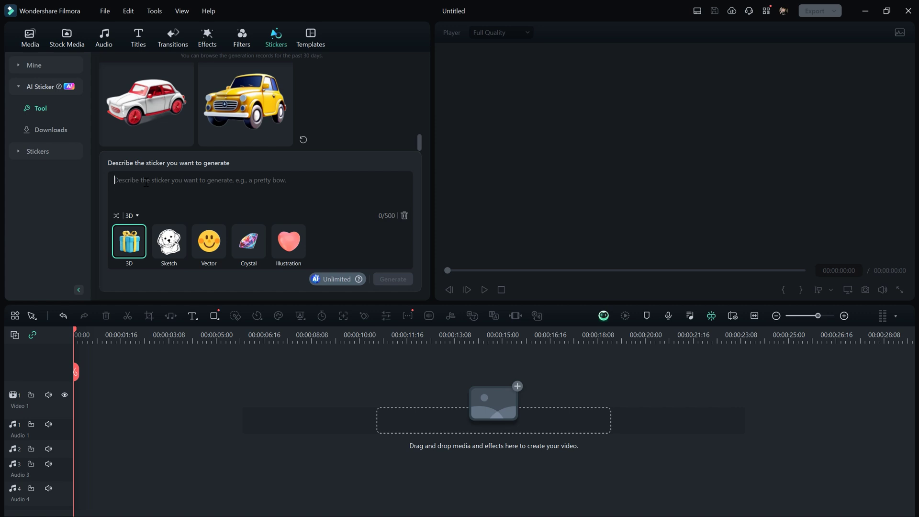
pyautogui.write('DOG')
pyautogui.click(173, 244)
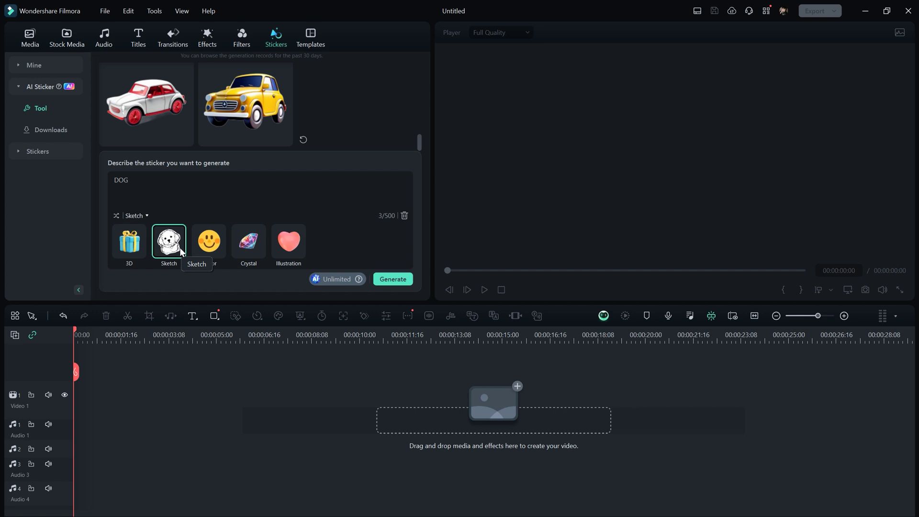
pyautogui.click(134, 252)
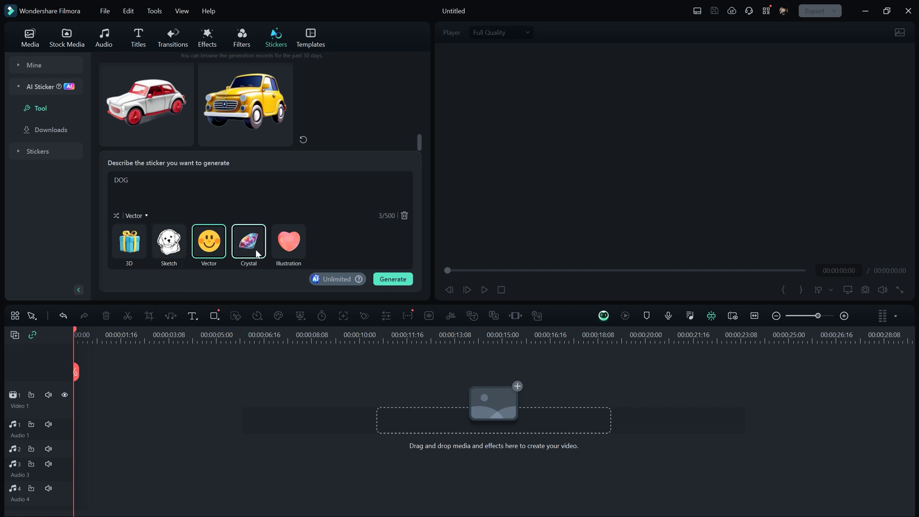
pyautogui.click(409, 280)
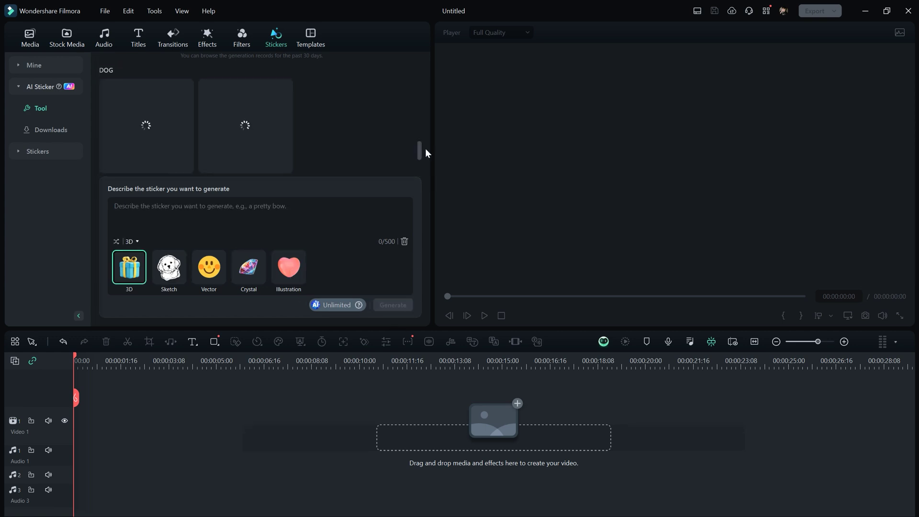
# - Place the first generated 3D dog sticker on Video 1 as a 5-second clip
pyautogui.click(165, 122)
pyautogui.moveTo(164, 122); pyautogui.dragTo(146, 426)
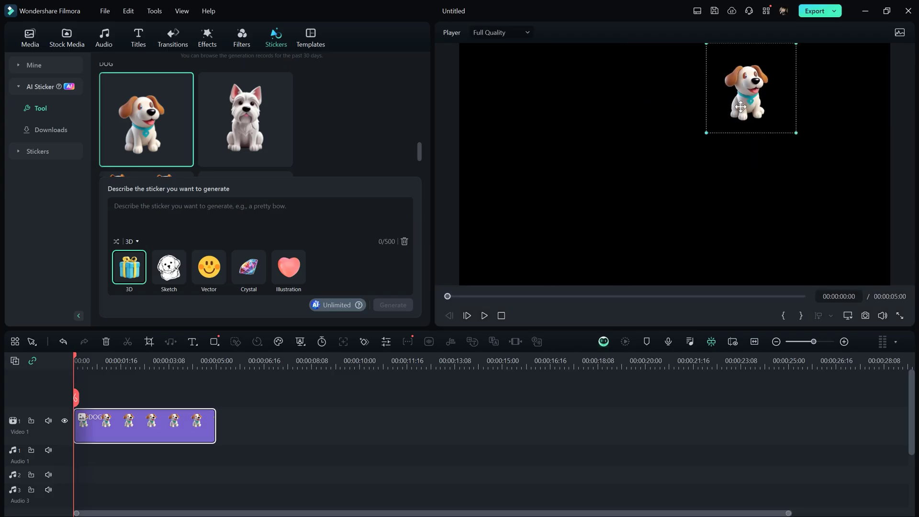